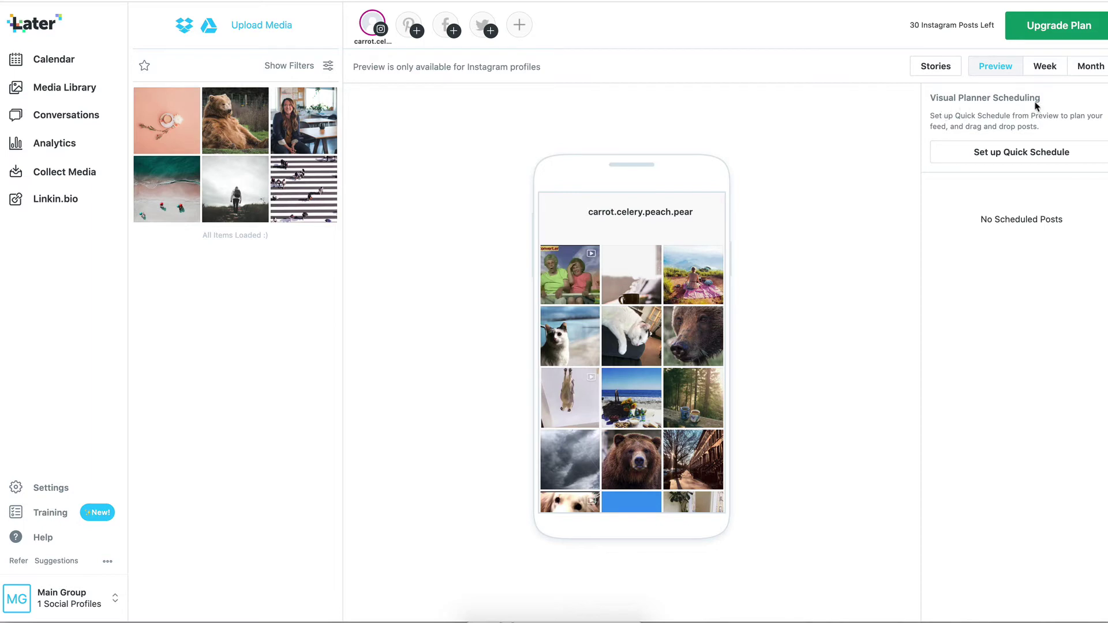
Step: Start the Quick Schedule setup from the Set up Quick Schedule button
{"action": "left_click", "coordinate": [1019, 161]}
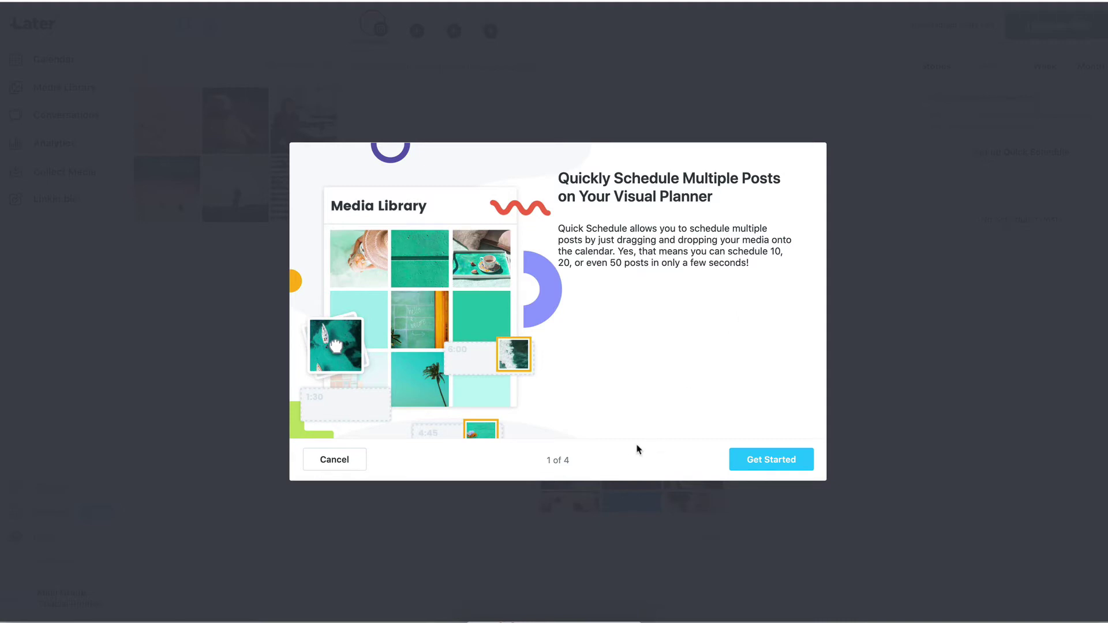
Step: Begin the setup and remove the Sunday, Tuesday, Thursday and Saturday time slots
{"action": "left_click", "coordinate": [753, 460]}
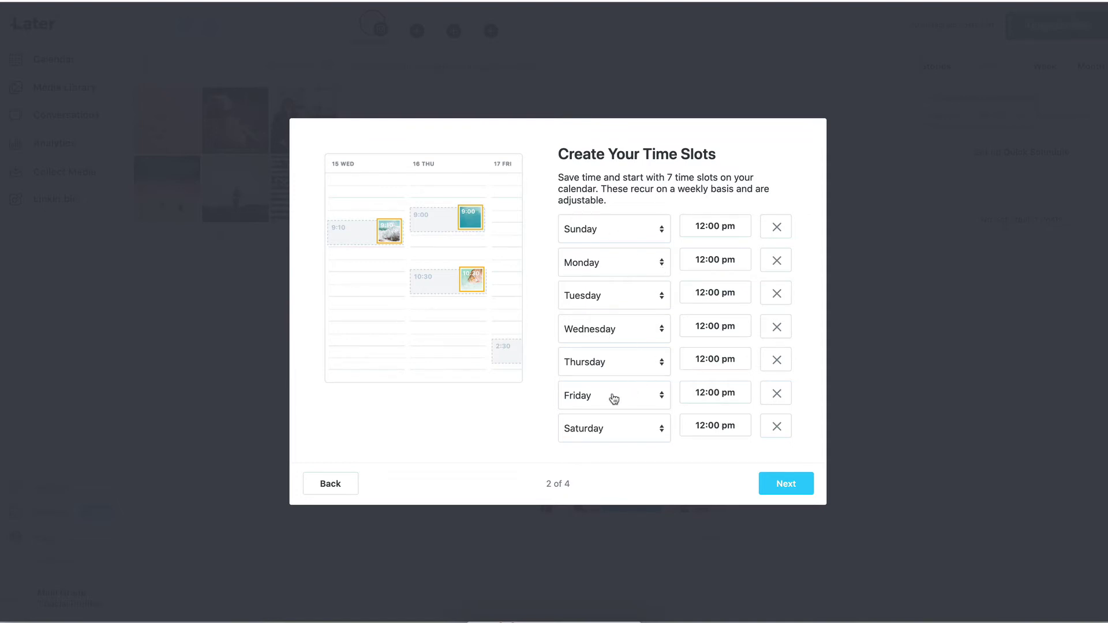
{"action": "left_click", "coordinate": [777, 228]}
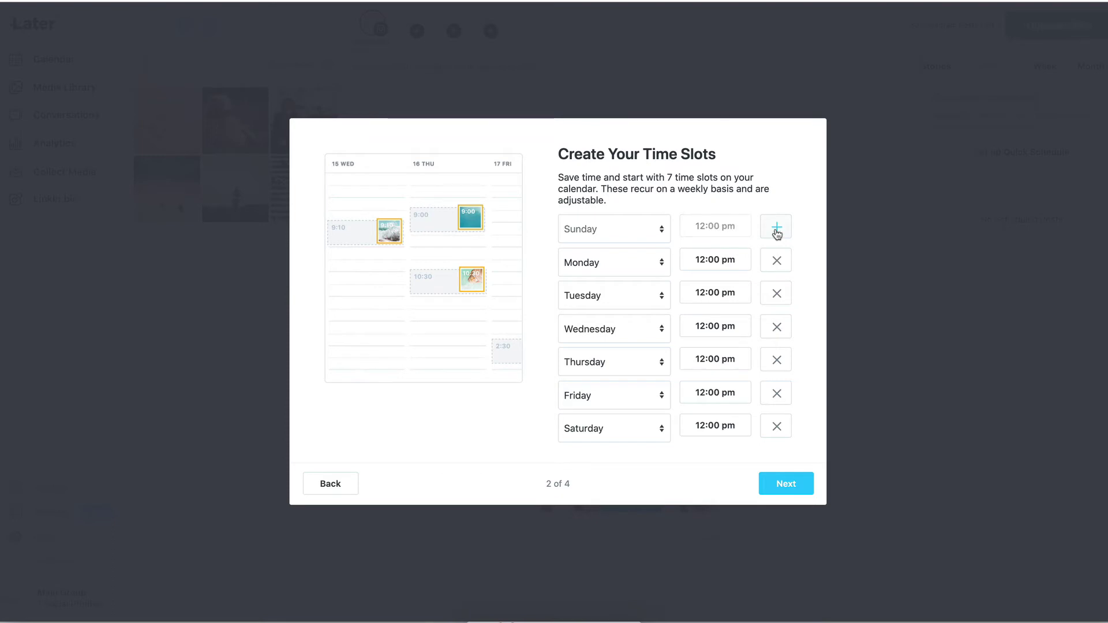
{"action": "left_click", "coordinate": [776, 297]}
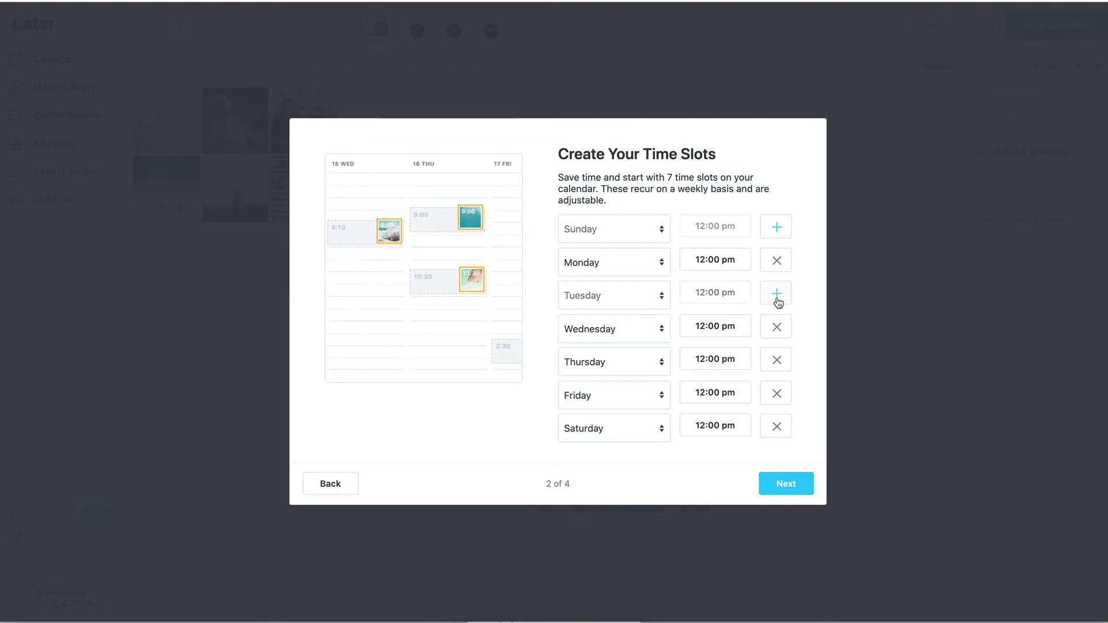
{"action": "left_click", "coordinate": [777, 362]}
{"action": "left_click", "coordinate": [776, 427]}
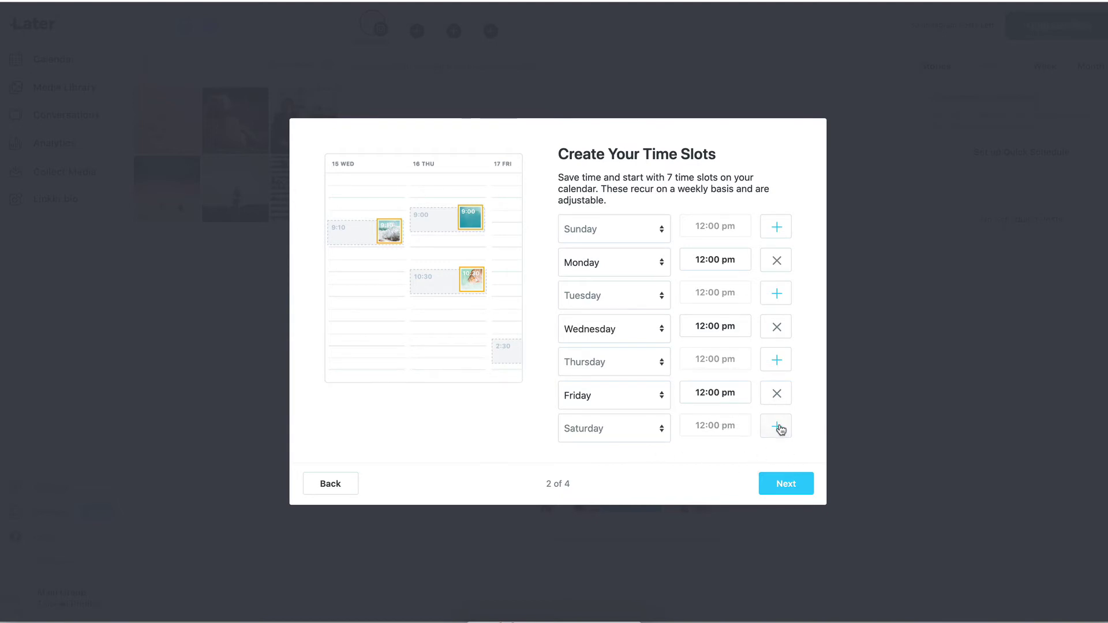
Step: Set the remaining slots to Monday 5:00 pm, Wednesday 3:00 pm and Friday 1:00 pm
{"action": "left_click", "coordinate": [726, 266]}
{"action": "left_click", "coordinate": [713, 388]}
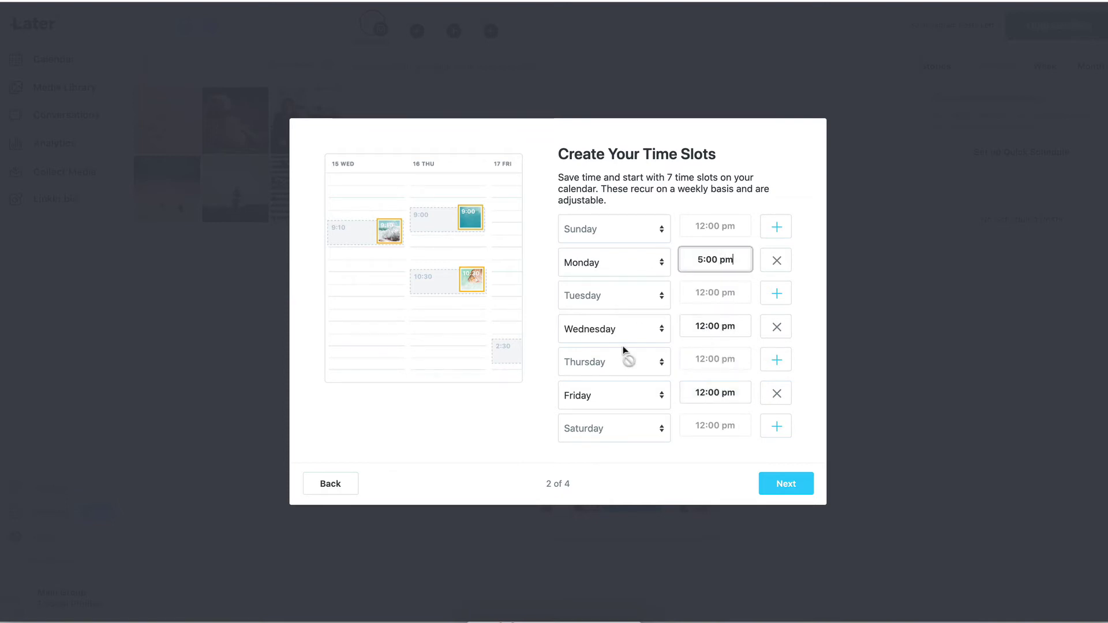
{"action": "left_click", "coordinate": [723, 328]}
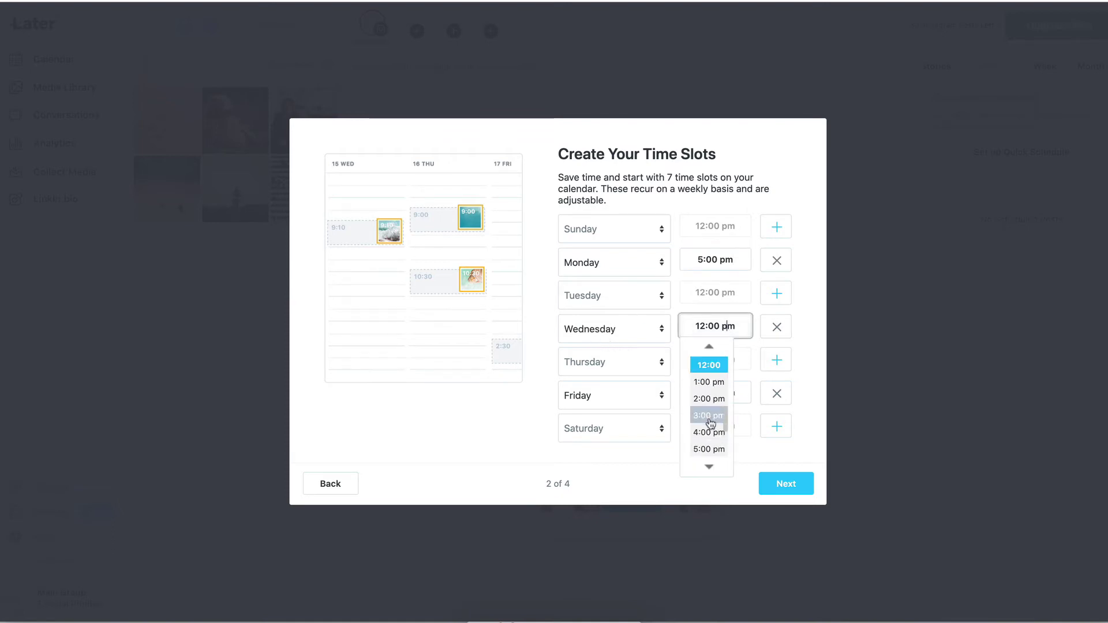
{"action": "left_click", "coordinate": [711, 416]}
{"action": "left_click", "coordinate": [726, 391]}
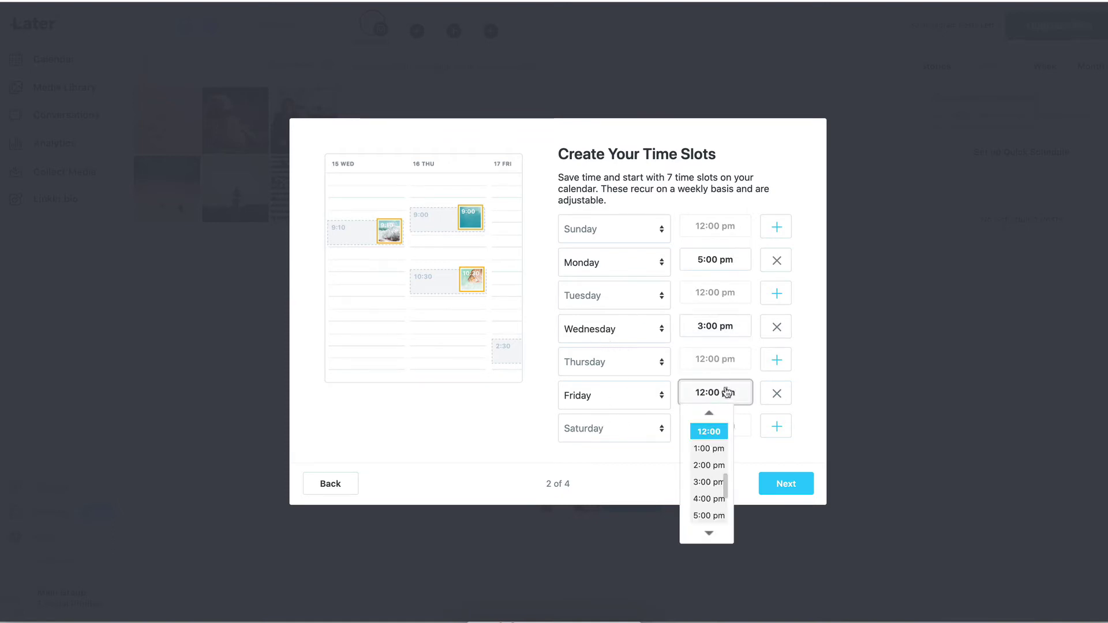
{"action": "left_click", "coordinate": [704, 449]}
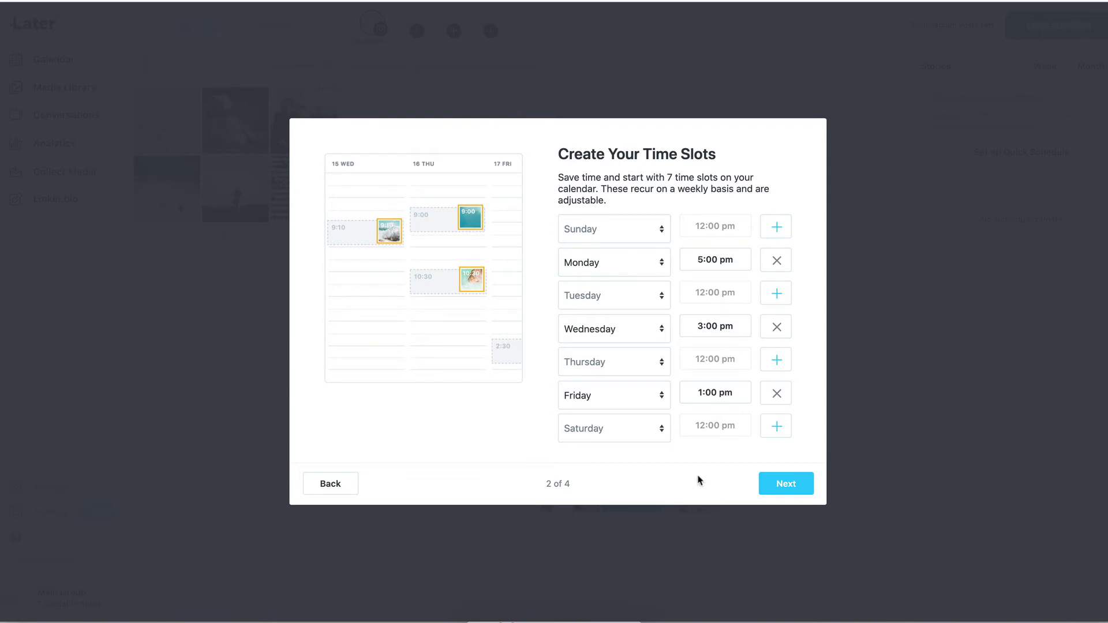
Step: Advance the Quick Schedule walkthrough through steps 3 and 4
{"action": "left_click", "coordinate": [771, 484]}
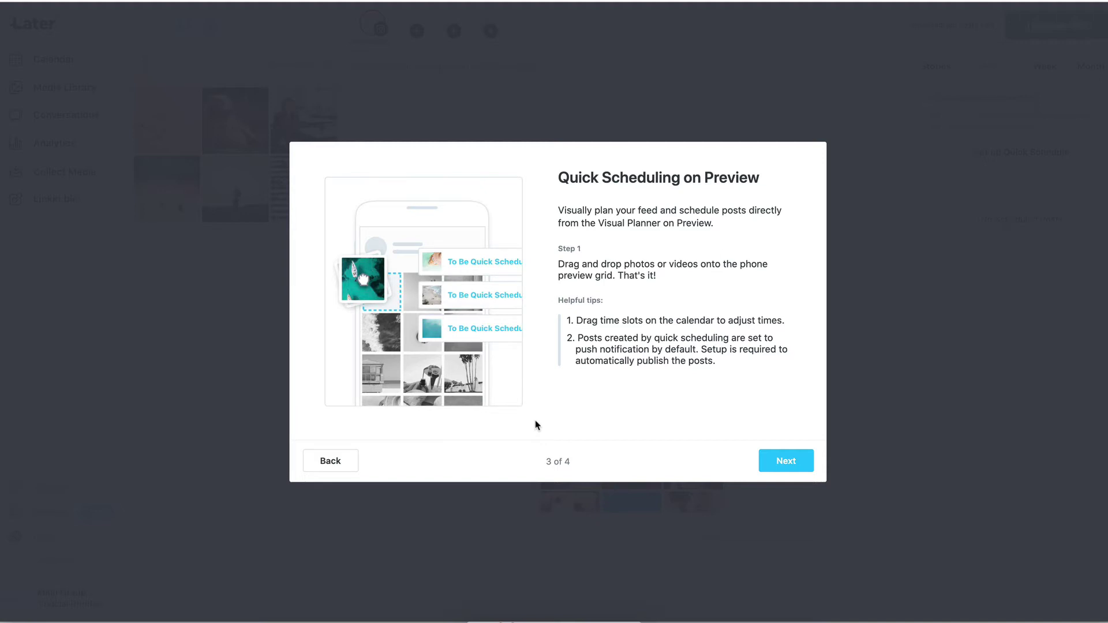
{"action": "left_click", "coordinate": [786, 461]}
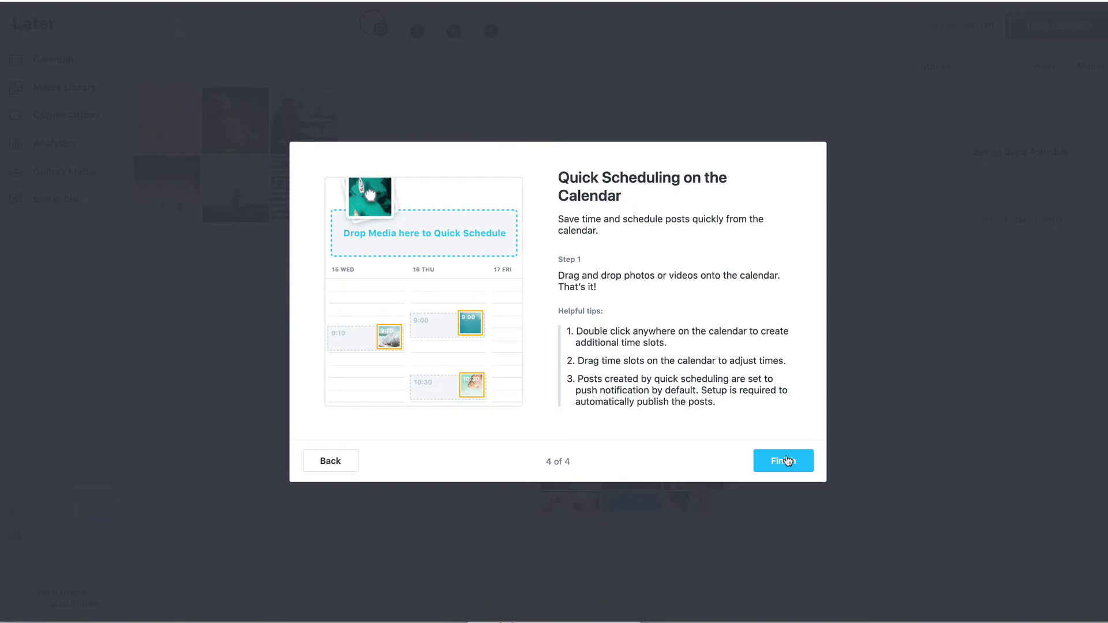
Step: Finish the setup, then drag the bear photo into the feed and save its slot
{"action": "left_click", "coordinate": [785, 461]}
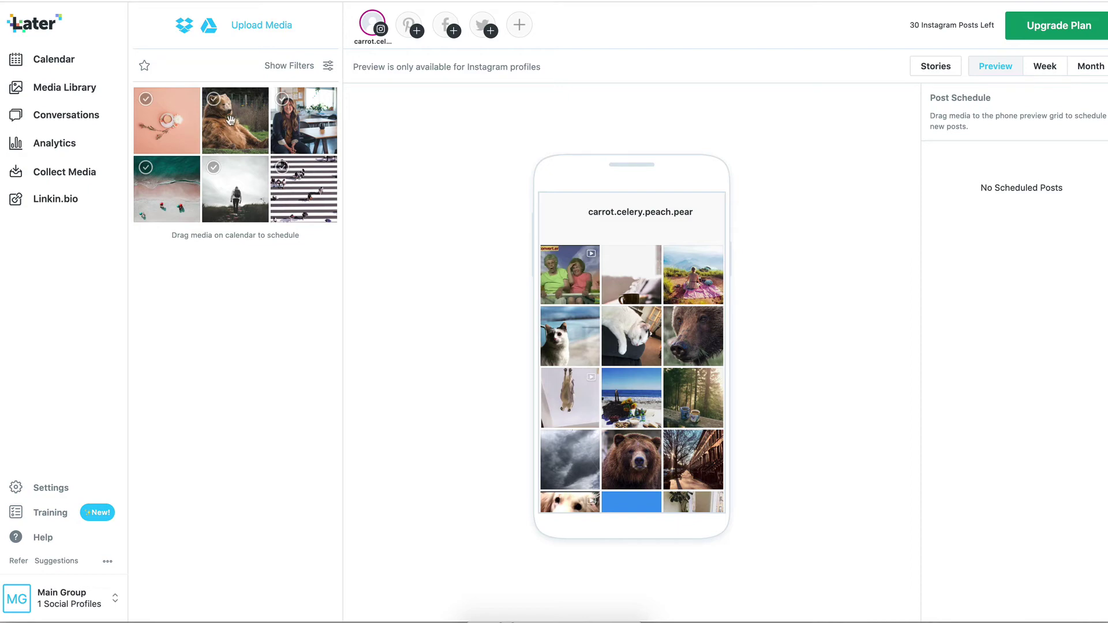
{"action": "left_click_drag", "start_coordinate": [231, 116], "coordinate": [582, 277]}
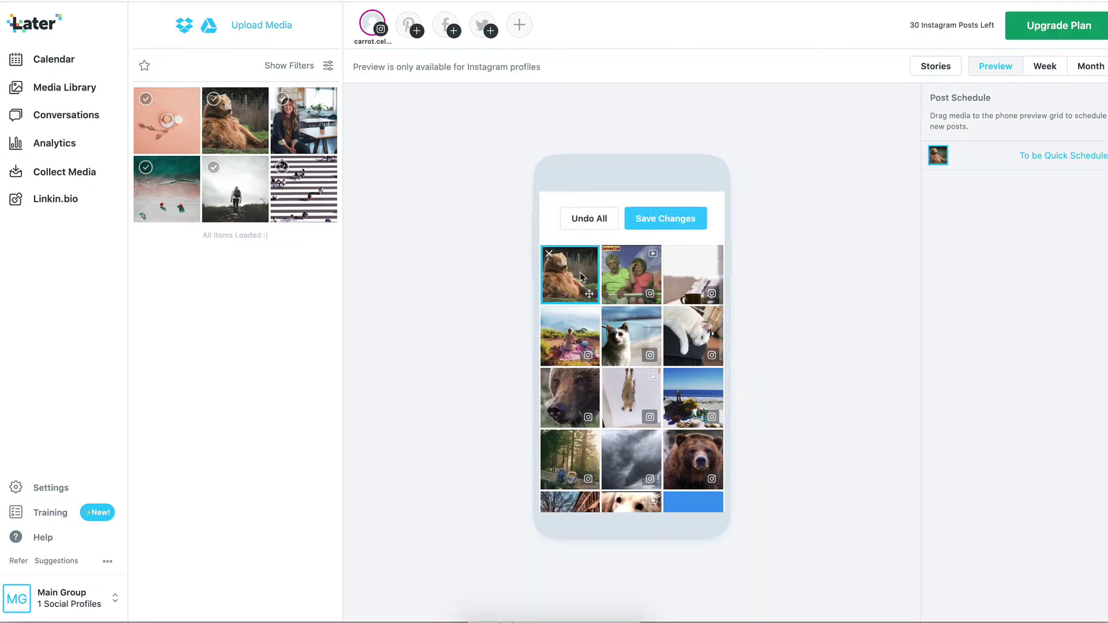
{"action": "left_click", "coordinate": [663, 223]}
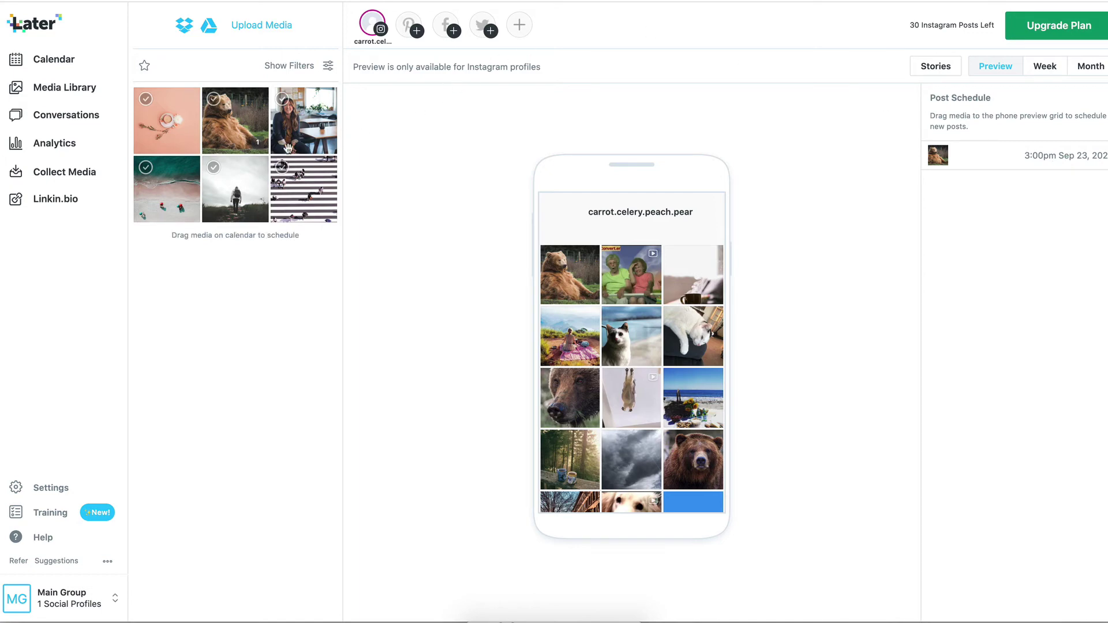
Step: Schedule the striped and teal beach photos, save them, and show the week calendar
{"action": "left_click_drag", "start_coordinate": [306, 192], "coordinate": [585, 268]}
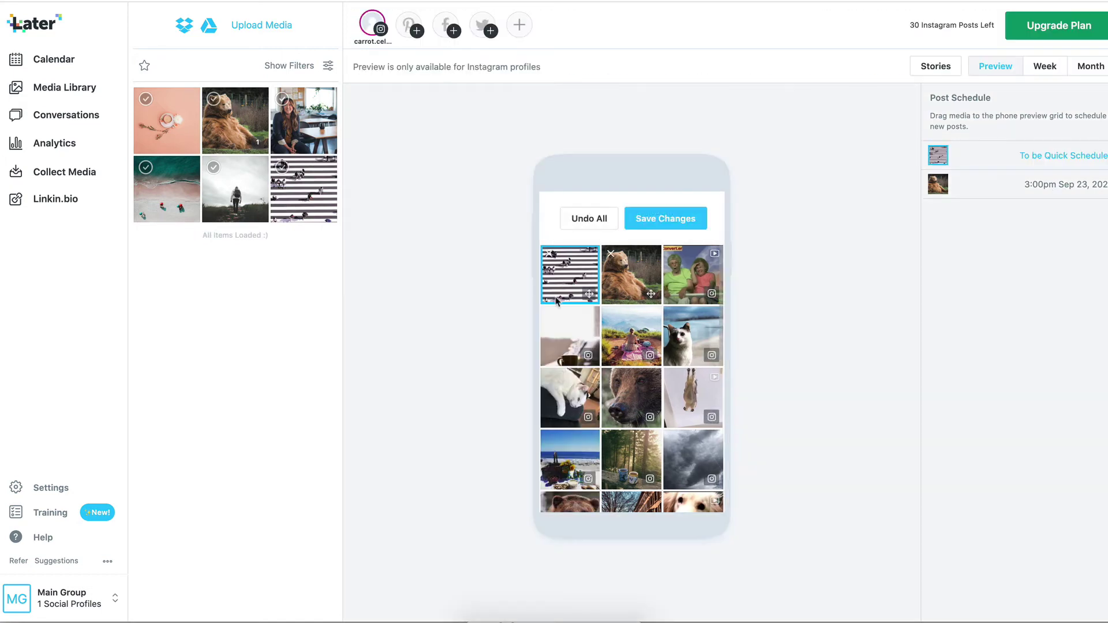
{"action": "left_click_drag", "start_coordinate": [159, 196], "coordinate": [576, 264]}
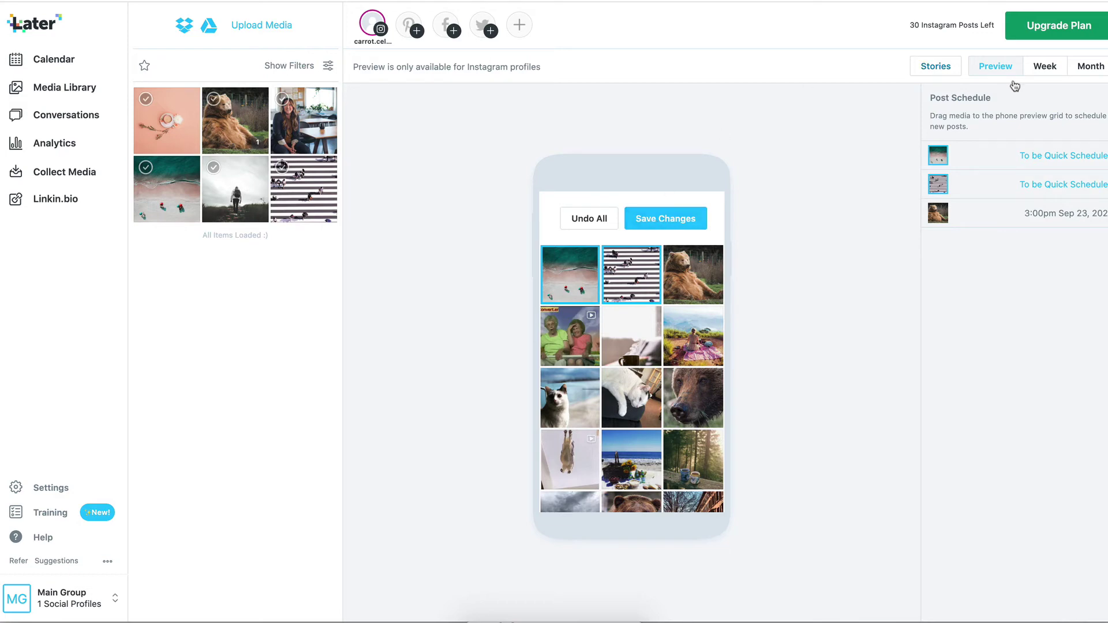
{"action": "left_click", "coordinate": [668, 222]}
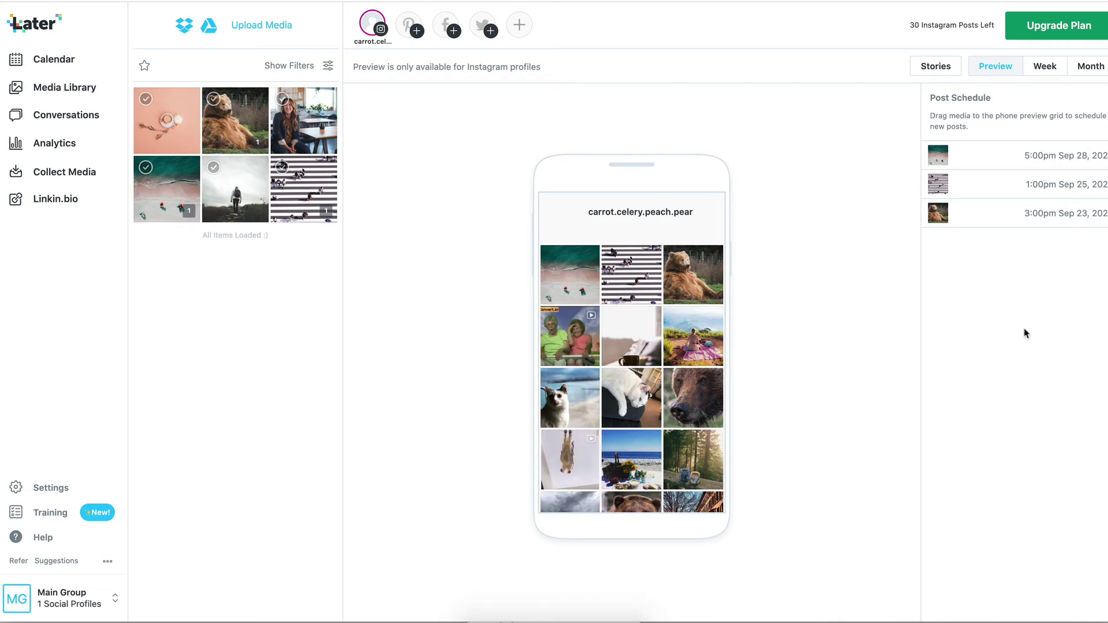
{"action": "left_click", "coordinate": [1044, 73]}
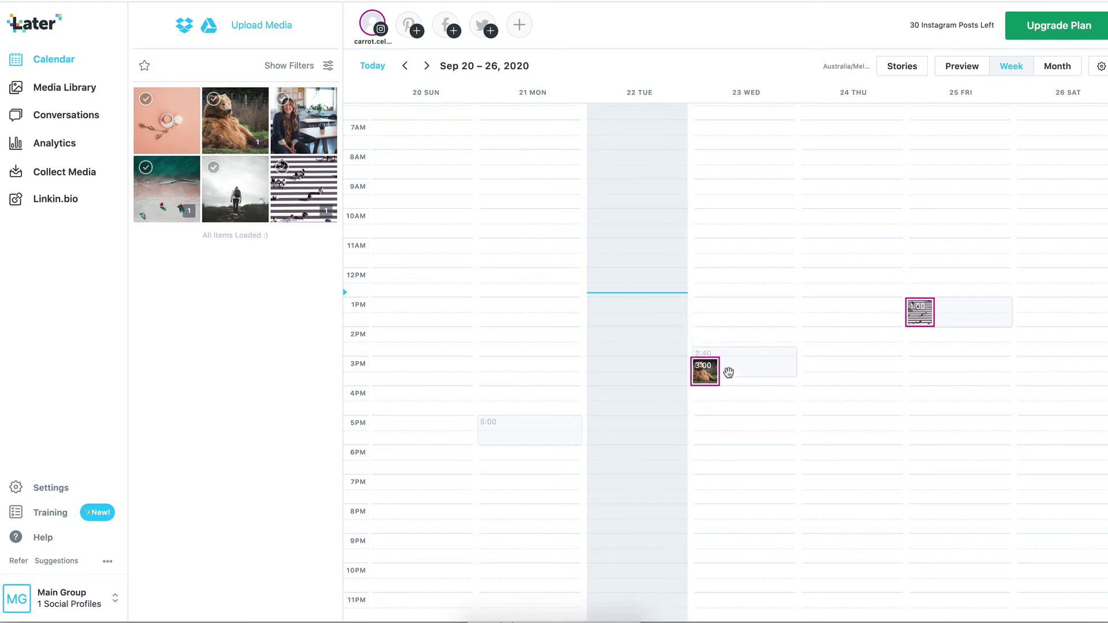
Step: Show the September 2020 month view with posts on Sep 23, 25 and 28
{"action": "left_click", "coordinate": [1062, 67]}
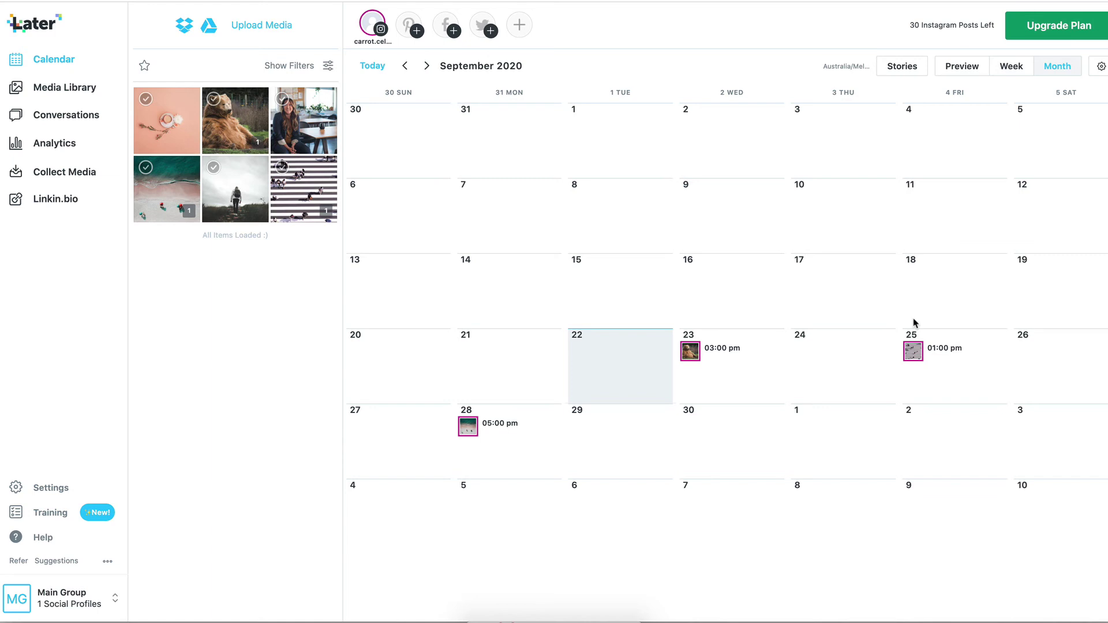
{"action": "left_click", "coordinate": [1018, 72]}
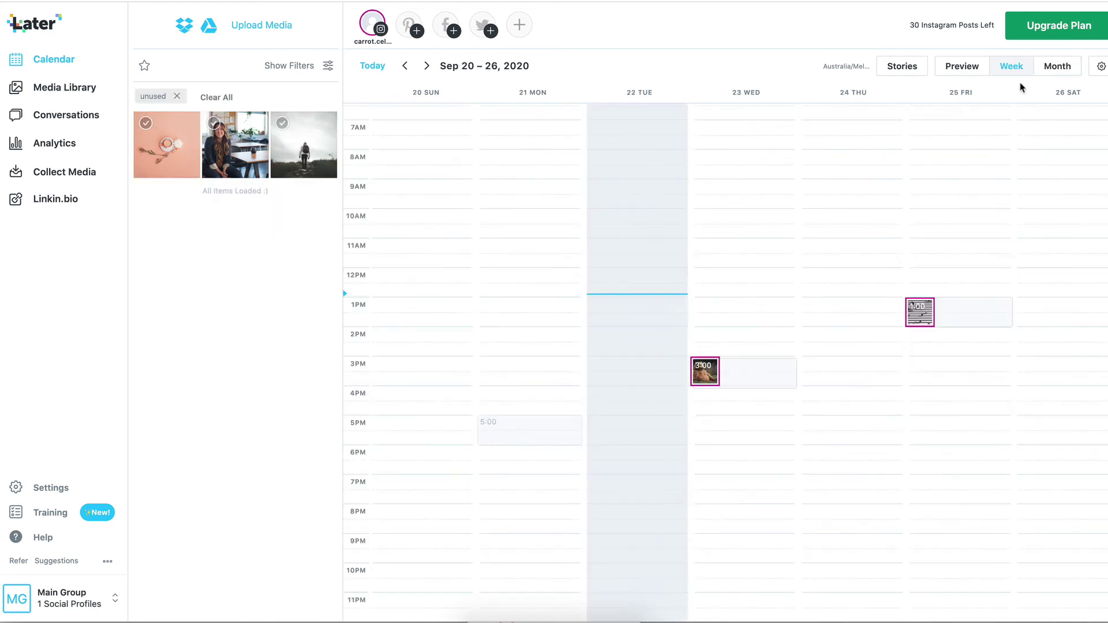
{"action": "left_click", "coordinate": [1052, 68]}
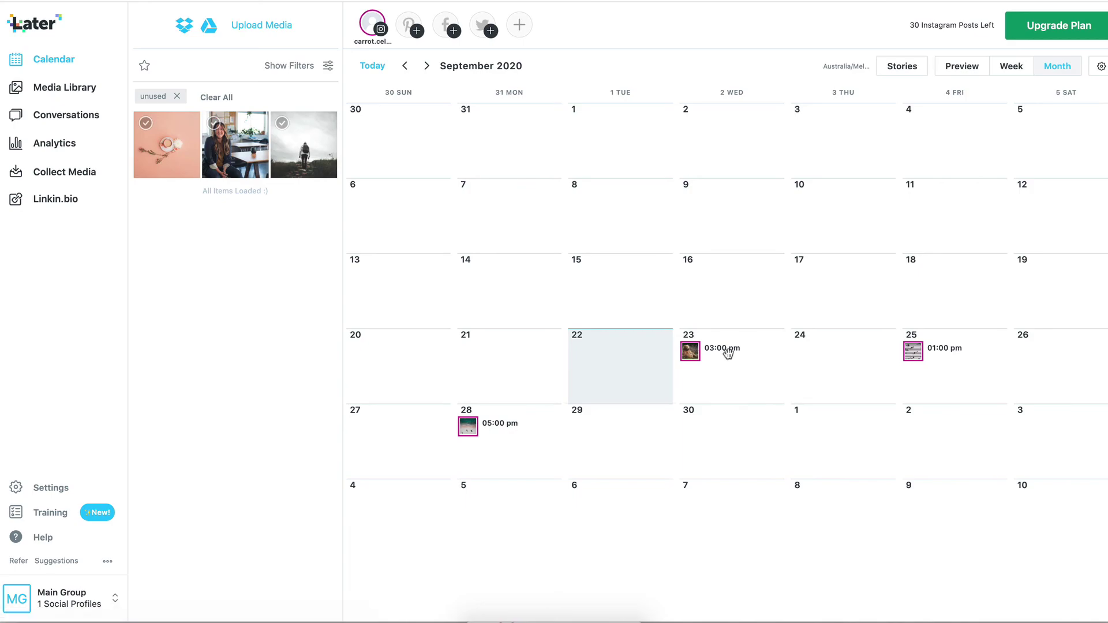
Step: Caption the Sep 23 post 'Having a lazy day!' plus sleepy emoji; dismiss the auto-publish suggestion
{"action": "left_click", "coordinate": [693, 354]}
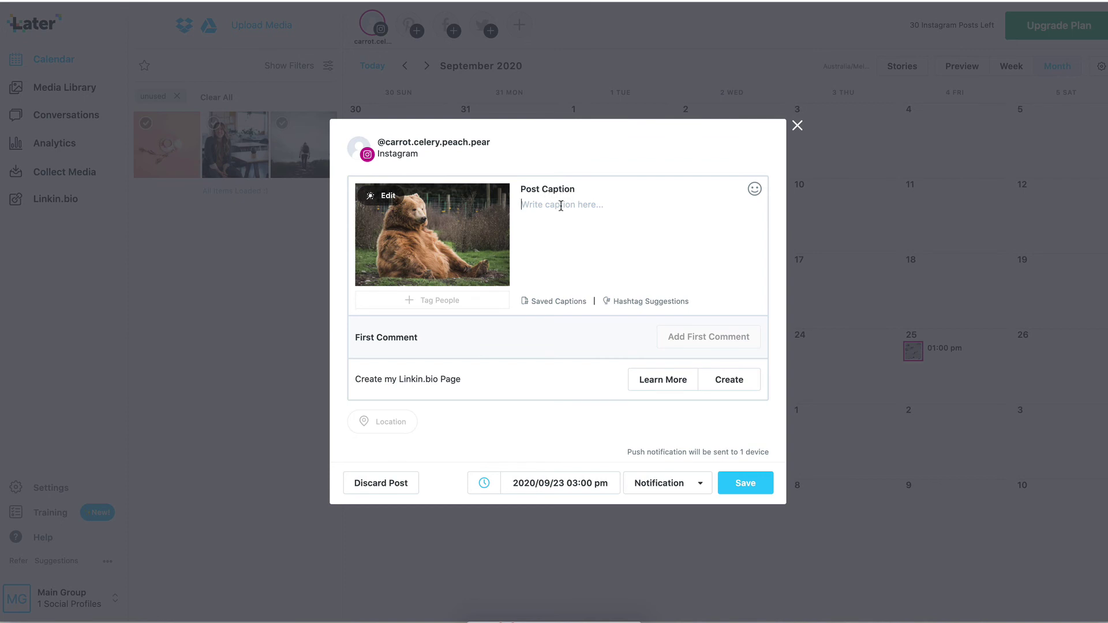
{"action": "type", "text": "Having a lazy day!"}
{"action": "key", "text": "ctrl+super+space"}
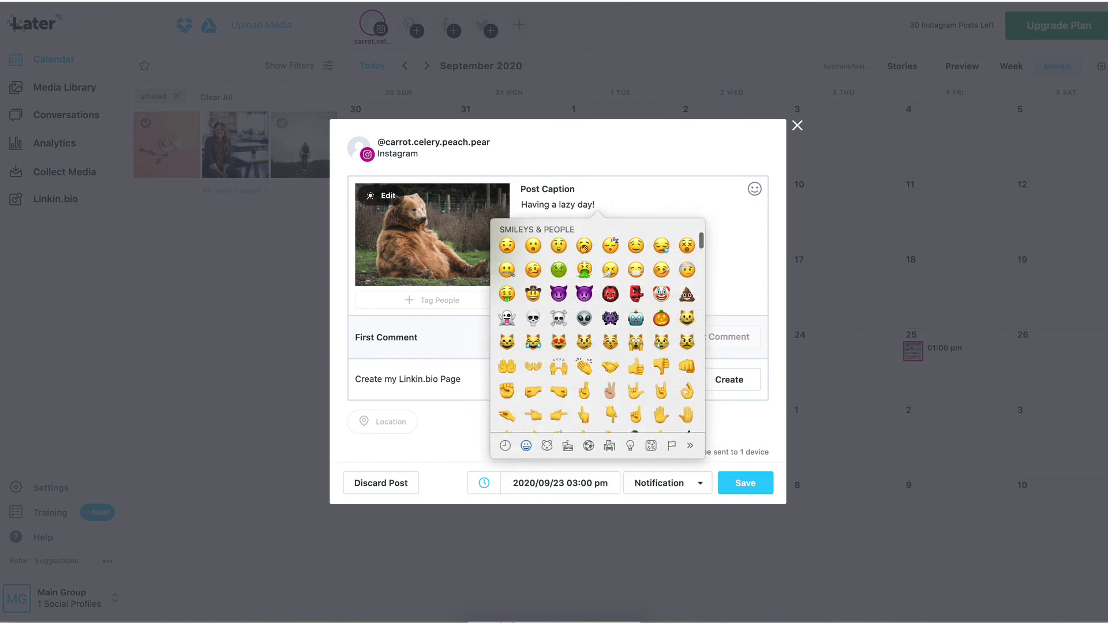
{"action": "left_click", "coordinate": [610, 246]}
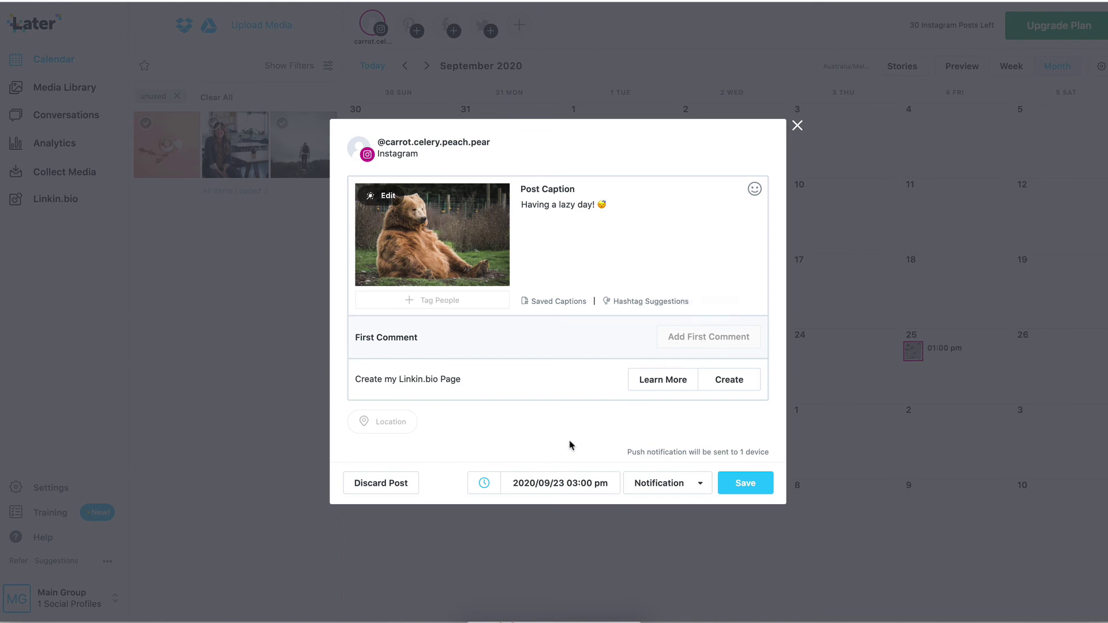
{"action": "mouse_move", "coordinate": [700, 488]}
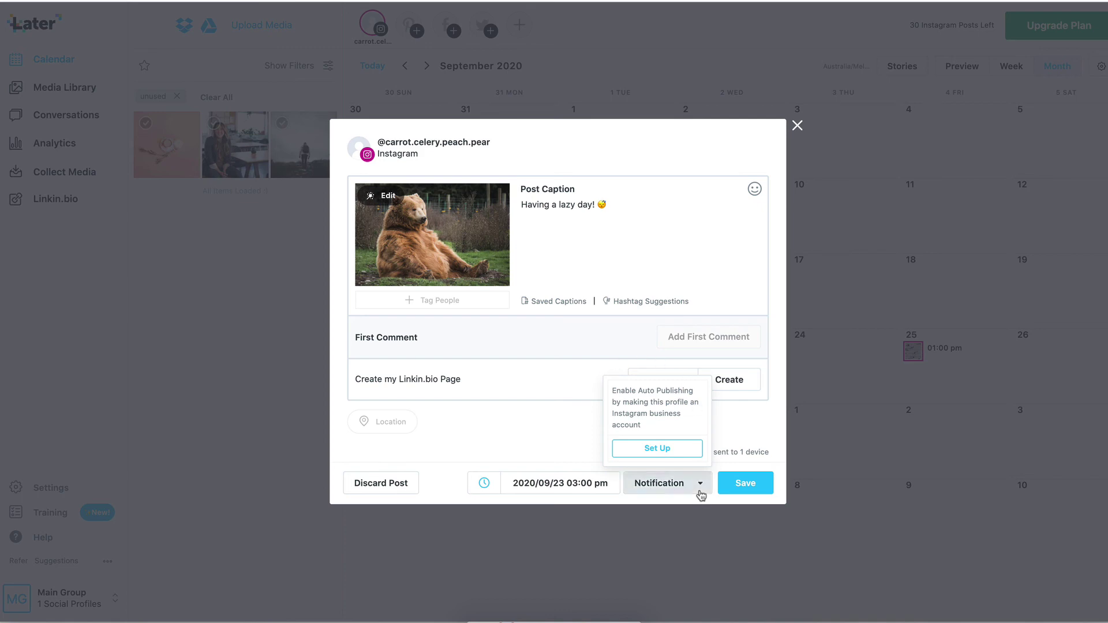
{"action": "left_click", "coordinate": [700, 488]}
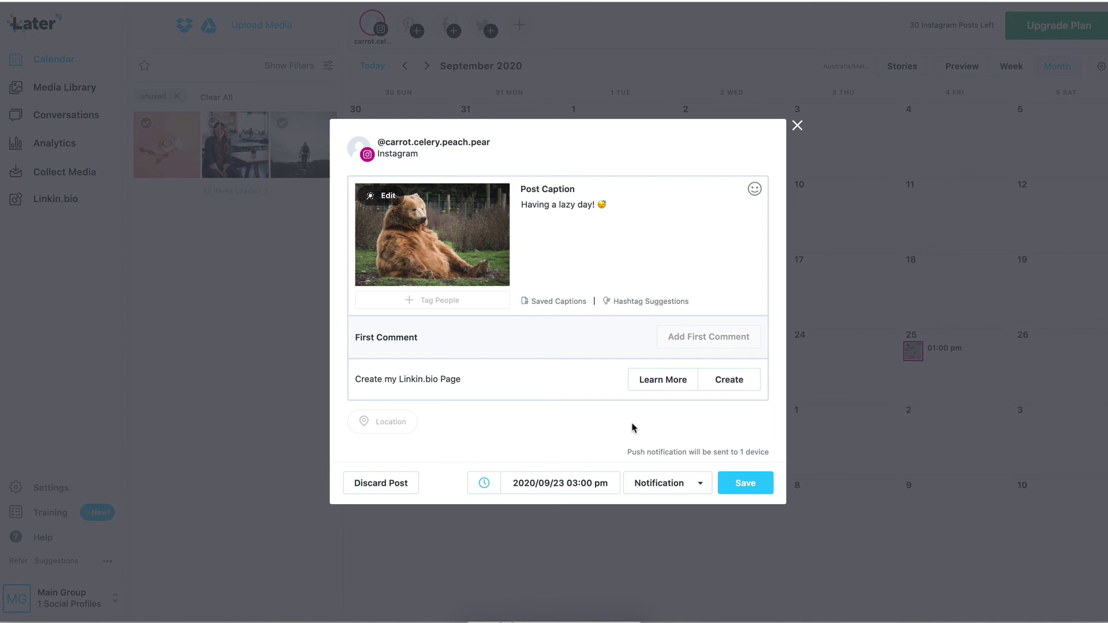
Step: Save the captioned bear post and close the 'You Scheduled a Post!' confirmation
{"action": "mouse_move", "coordinate": [676, 491]}
{"action": "left_click", "coordinate": [610, 231]}
{"action": "left_click", "coordinate": [736, 484]}
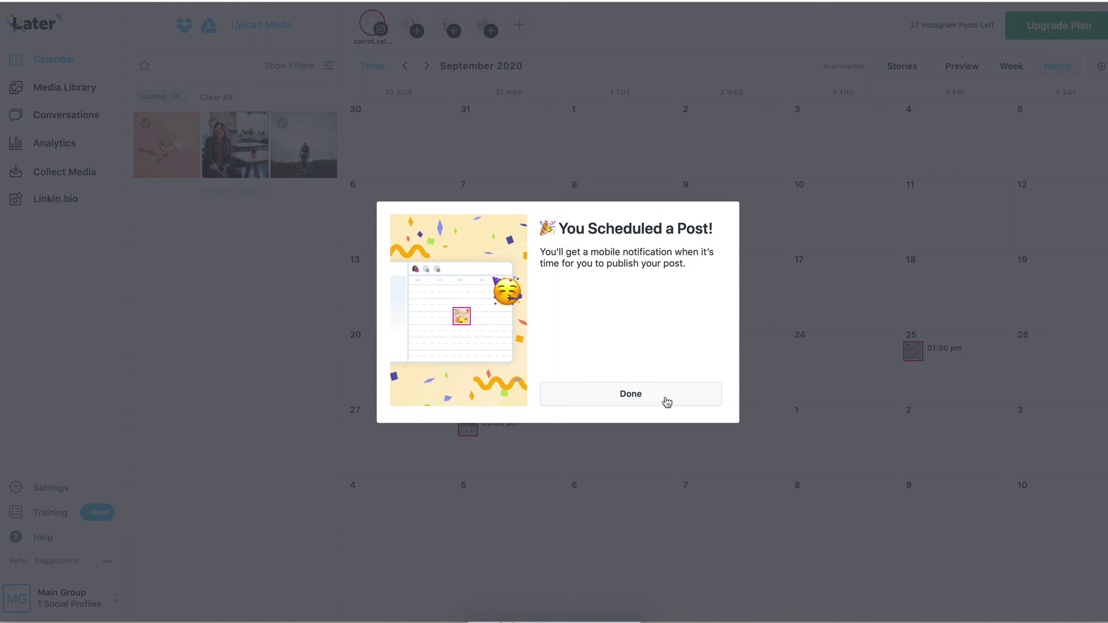
{"action": "left_click", "coordinate": [667, 403]}
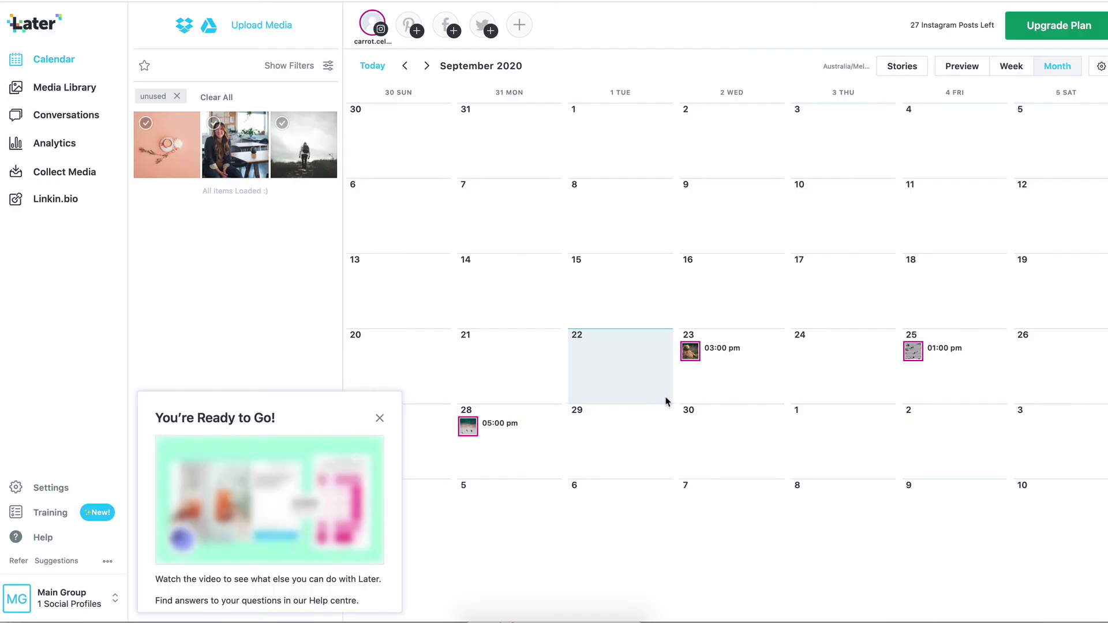